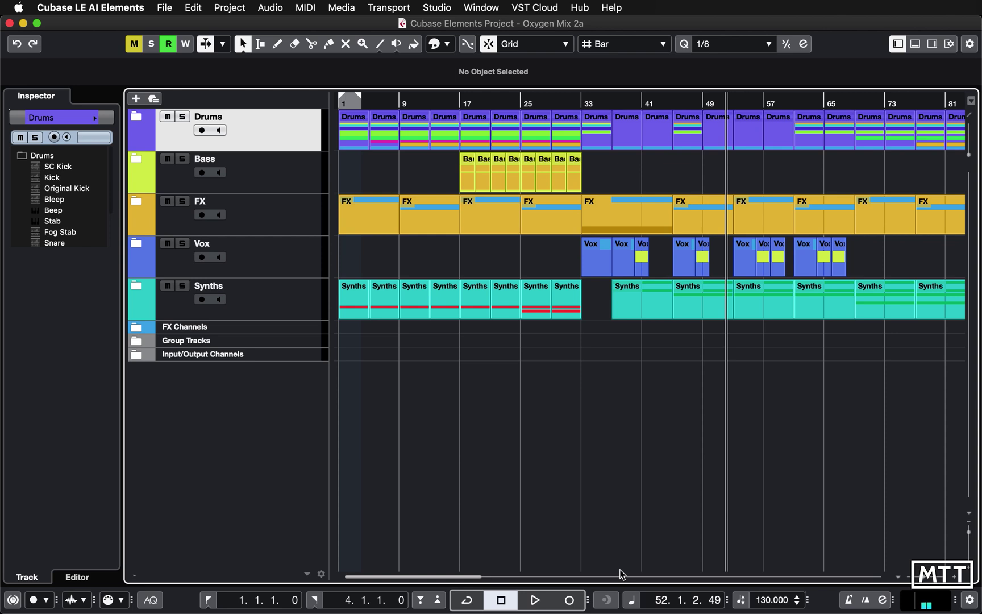
# Return the playhead to the project start at position 1.1.1.0
pyautogui.press('Home')
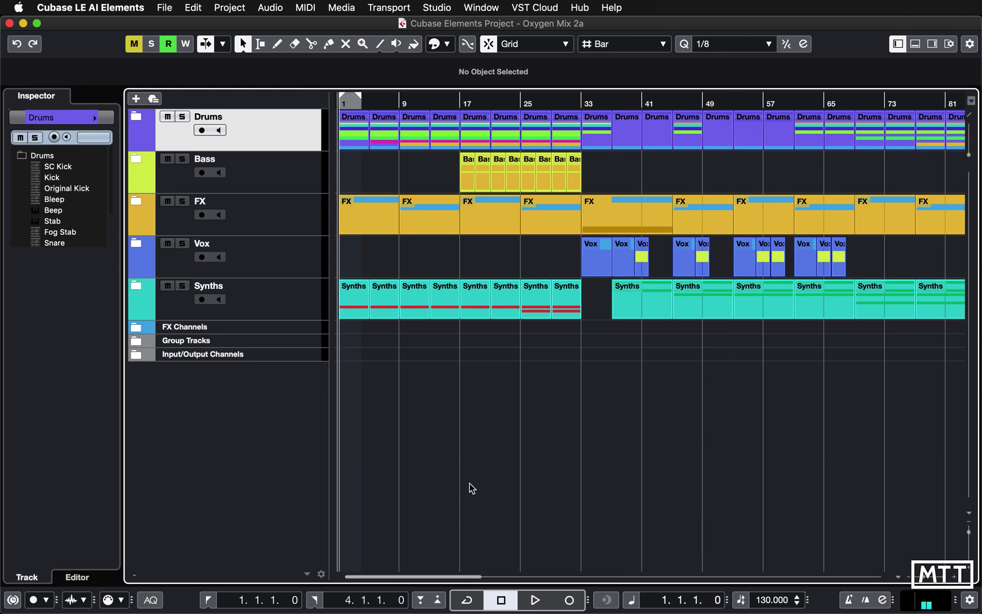
# Add a Markers track and move it to the top, above the Drums track
pyautogui.rightClick(221, 392)
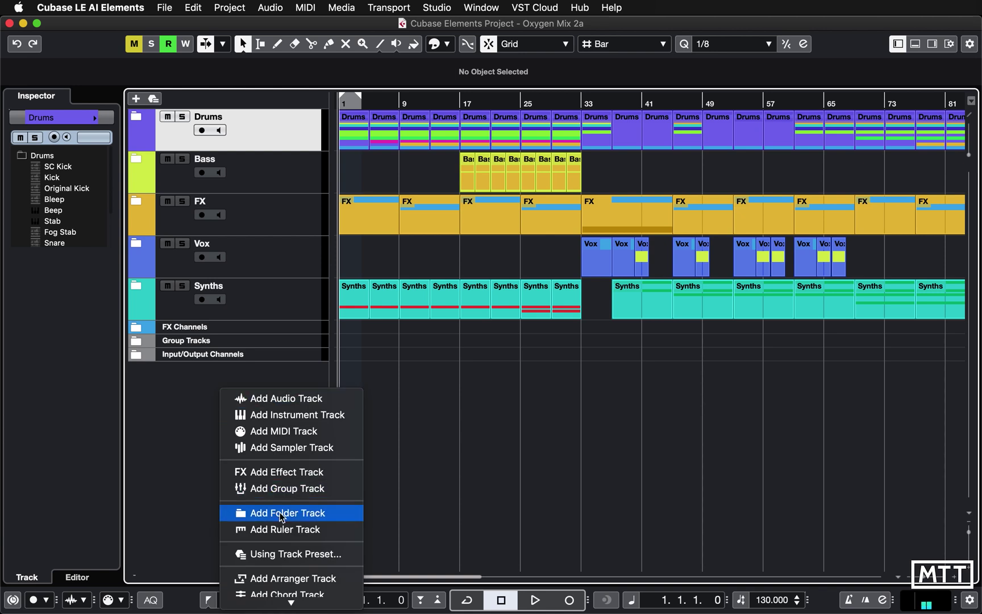
pyautogui.scroll(-3, 278, 520)
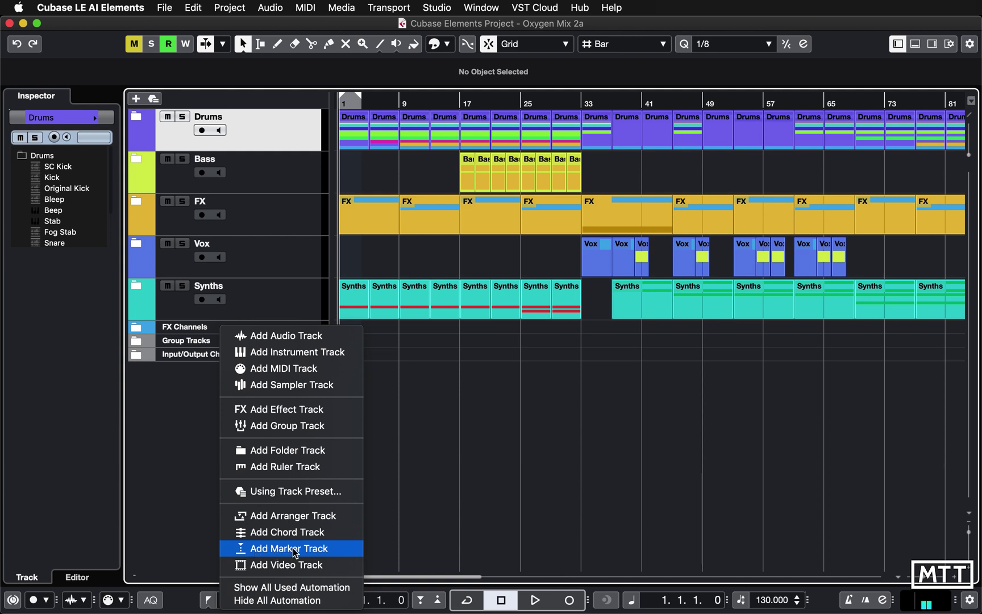
pyautogui.click(295, 552)
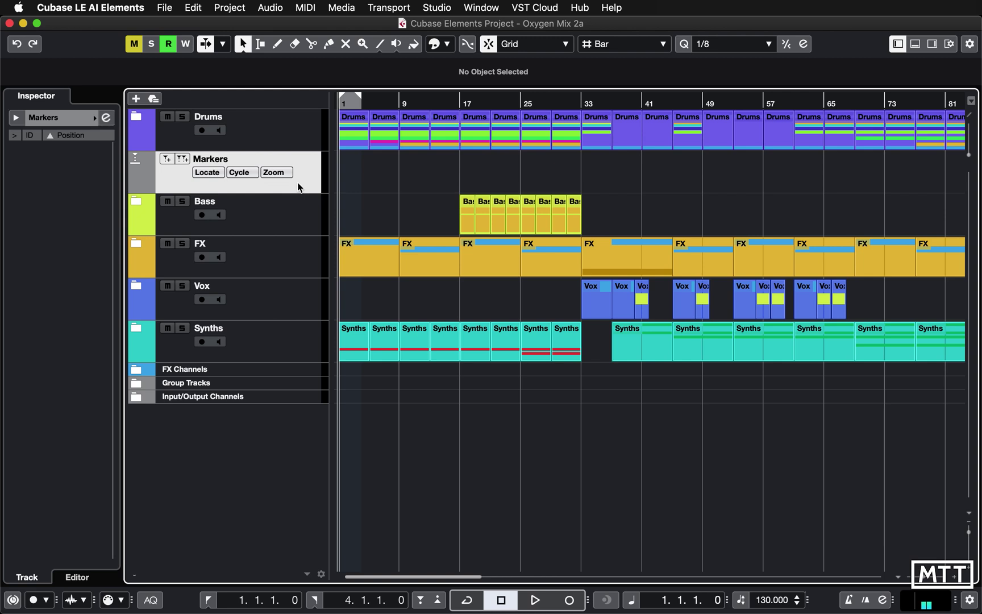
pyautogui.moveTo(302, 179); pyautogui.dragTo(304, 114)
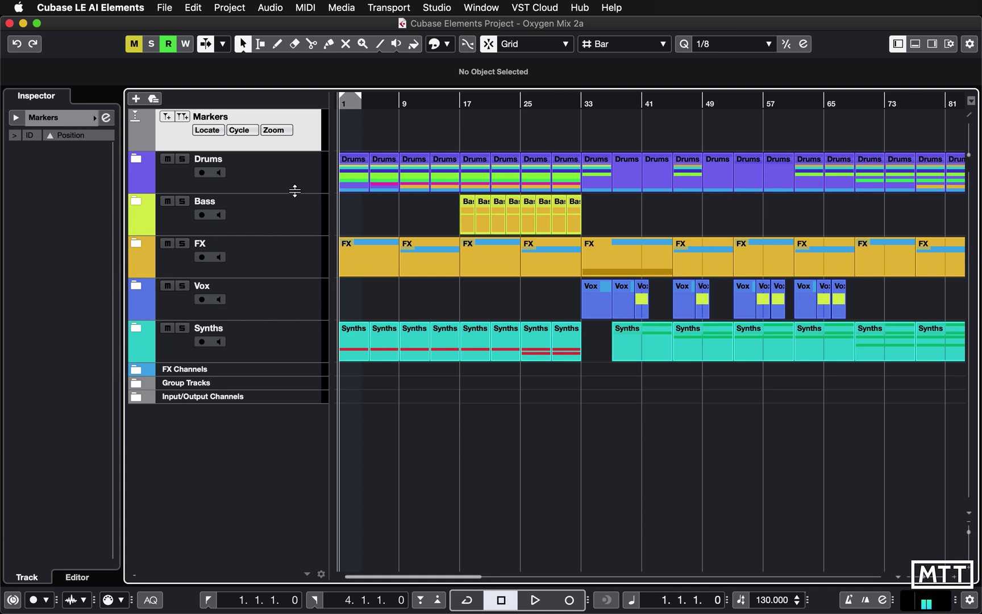
# During playback, drop markers near bars 5 and 10, naming the second 'White ends too soon'
pyautogui.press('space')
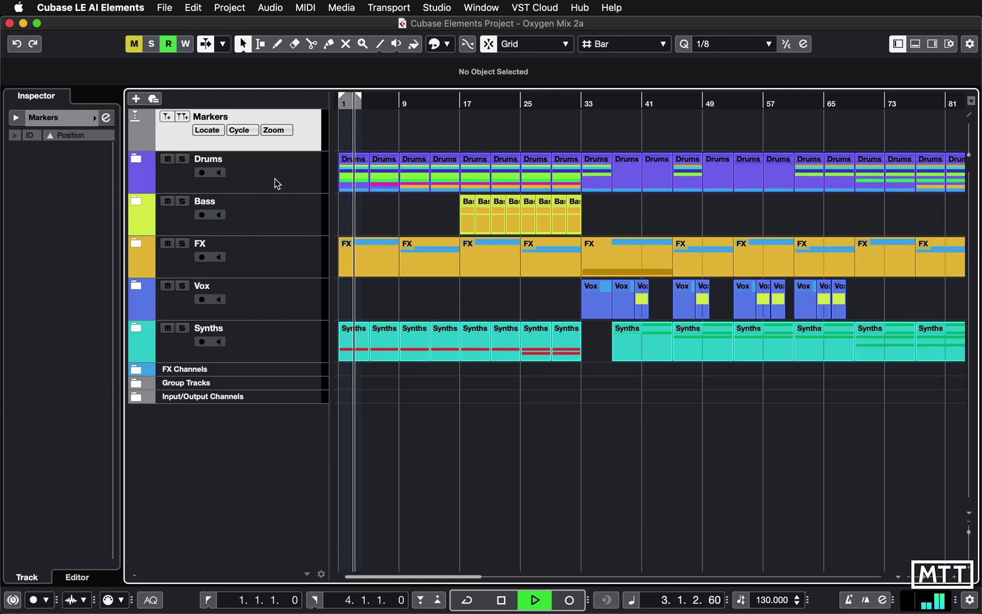
pyautogui.click(166, 117)
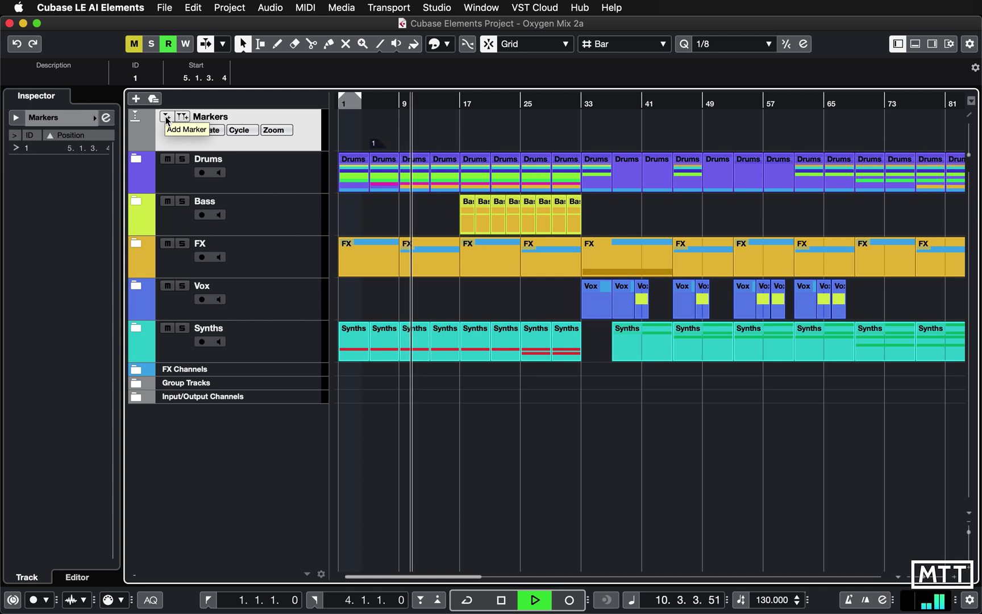
pyautogui.click(166, 118)
pyautogui.click(59, 76)
pyautogui.write('Wh')
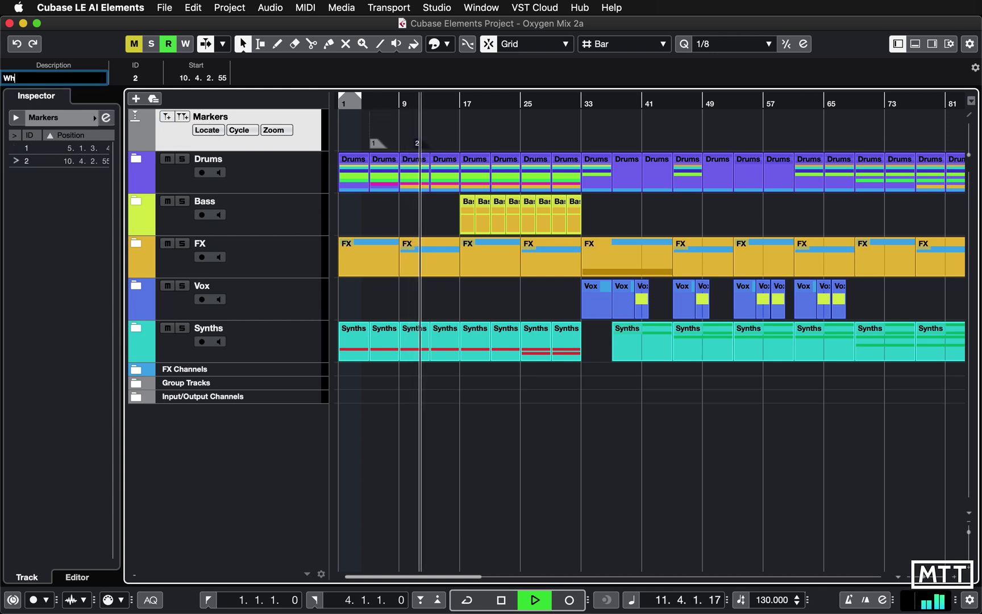
pyautogui.write('ite ends too soon')
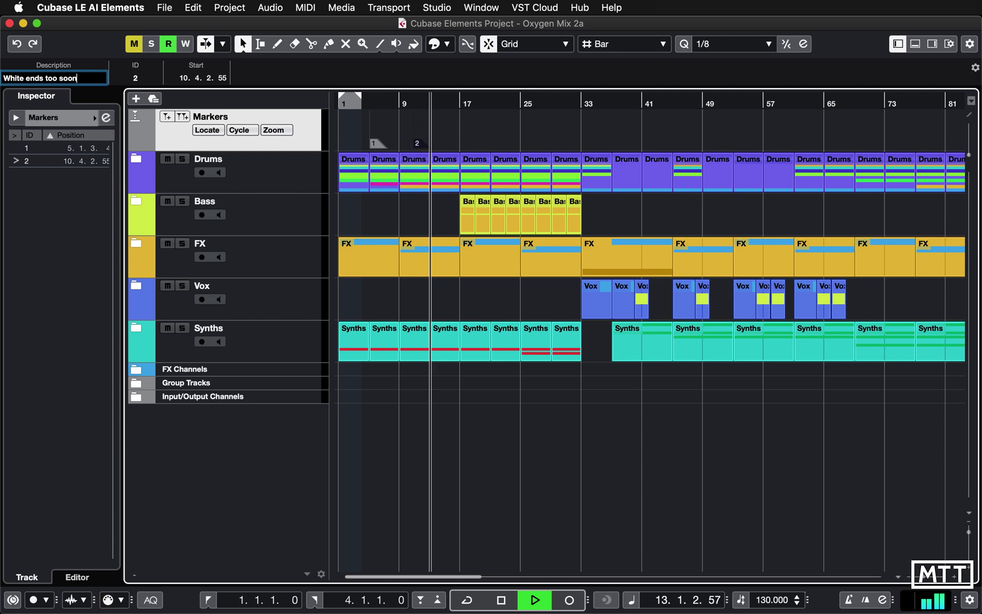
pyautogui.press('Return')
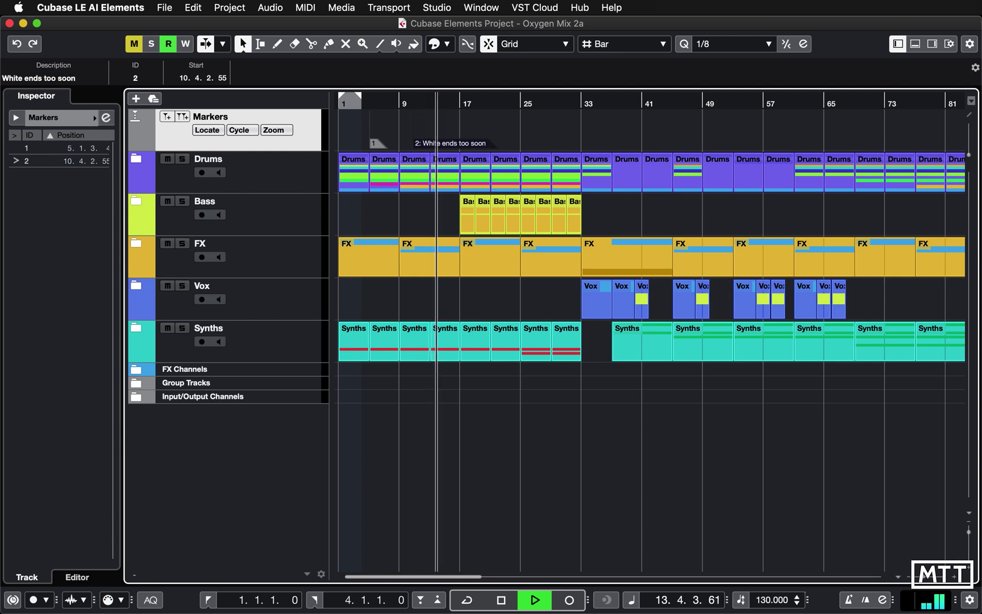
pyautogui.press('space')
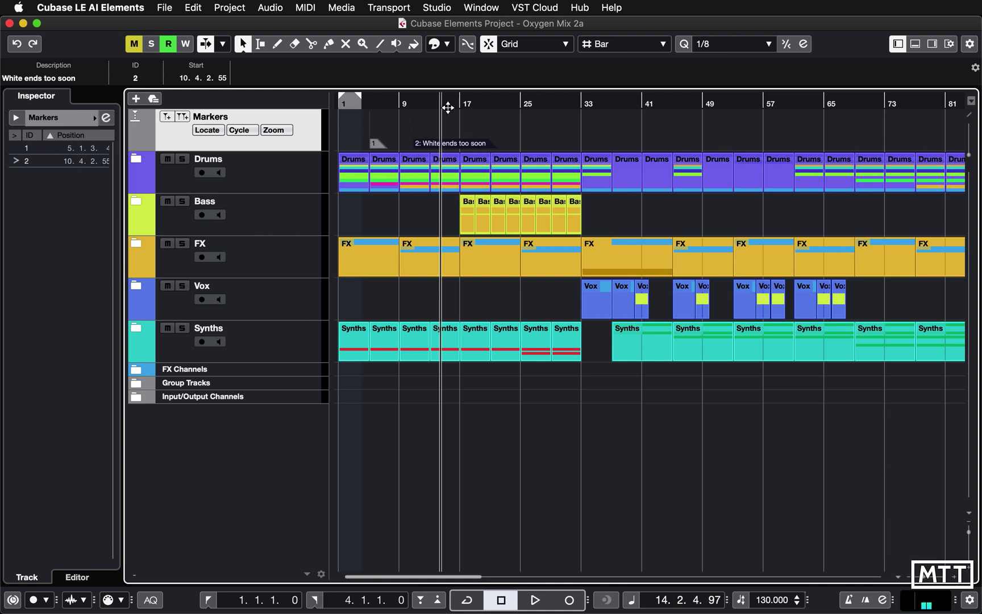
# Add a marker named 'Verse 2' at bar 25 and nudge it along the timeline
pyautogui.click(521, 103)
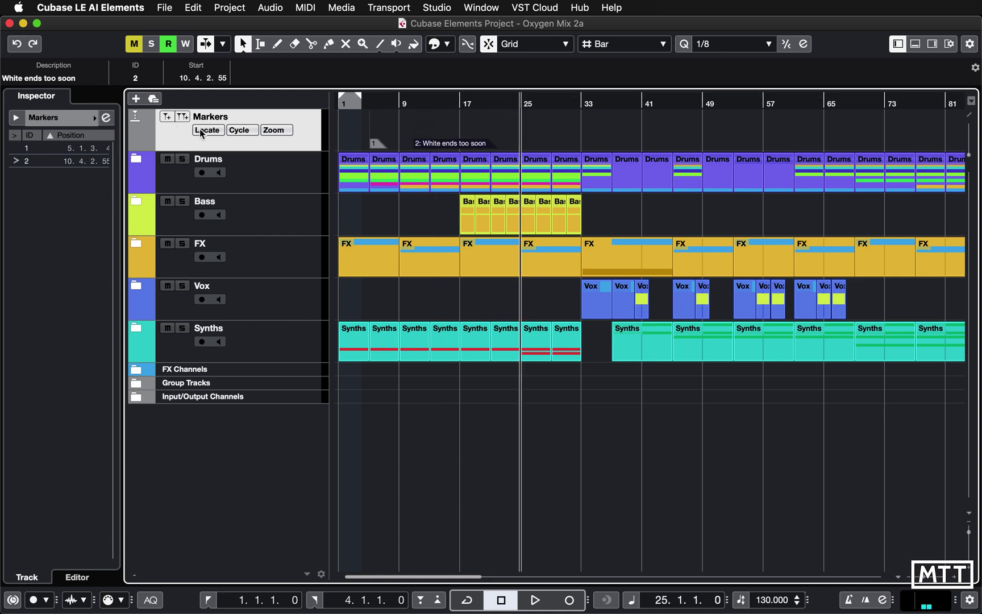
pyautogui.click(166, 116)
pyautogui.click(52, 78)
pyautogui.write('V')
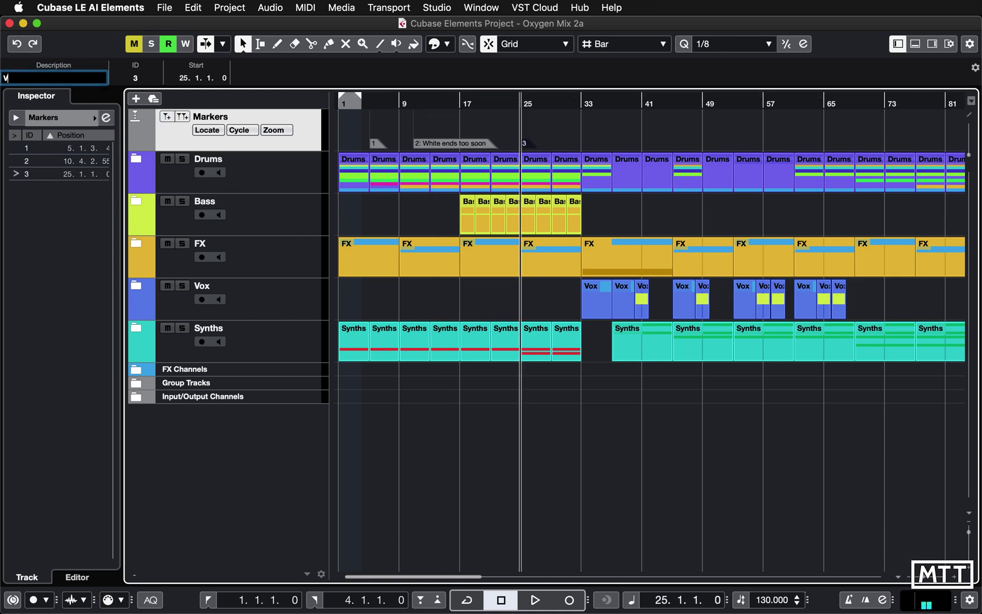
pyautogui.write('erse 2')
pyautogui.press('Return')
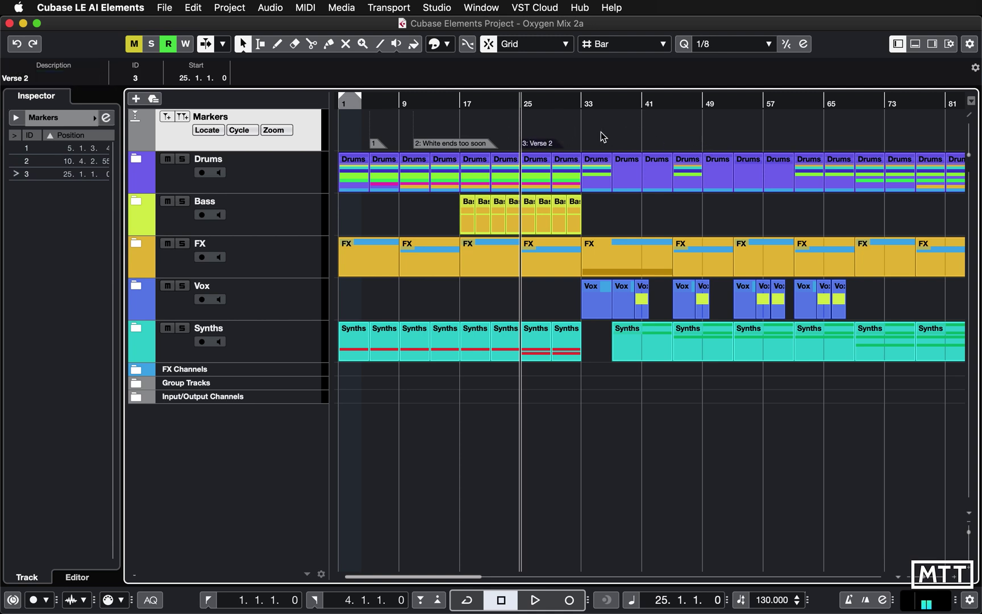
pyautogui.moveTo(543, 146)
pyautogui.mouseDown()
pyautogui.moveTo(594, 146)
pyautogui.moveTo(546, 145)
pyautogui.mouseUp()
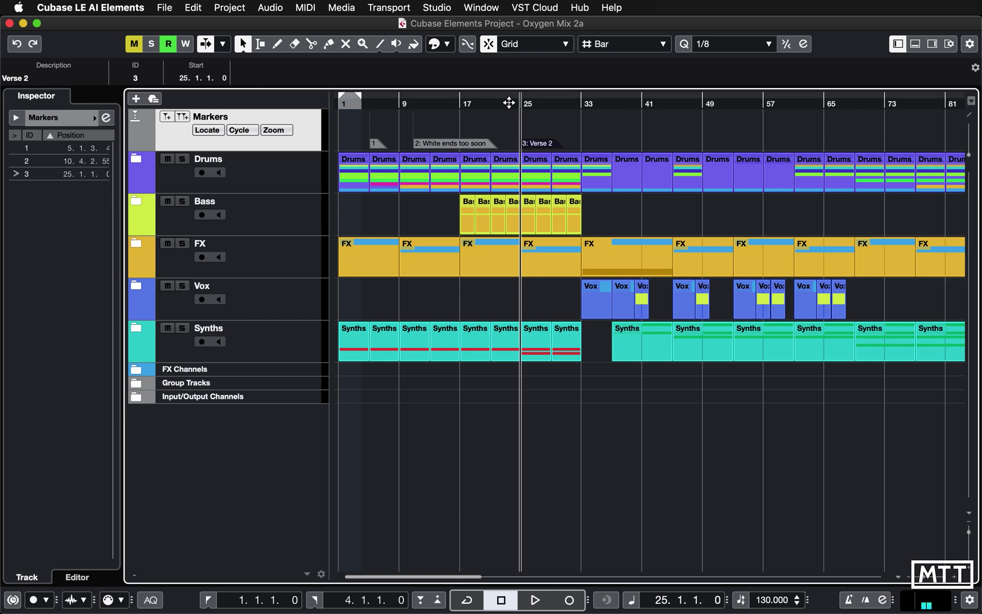
# Set the locators to bars 45–49 and add a cycle marker spanning that range
pyautogui.moveTo(362, 98); pyautogui.dragTo(698, 130)
pyautogui.press('p')
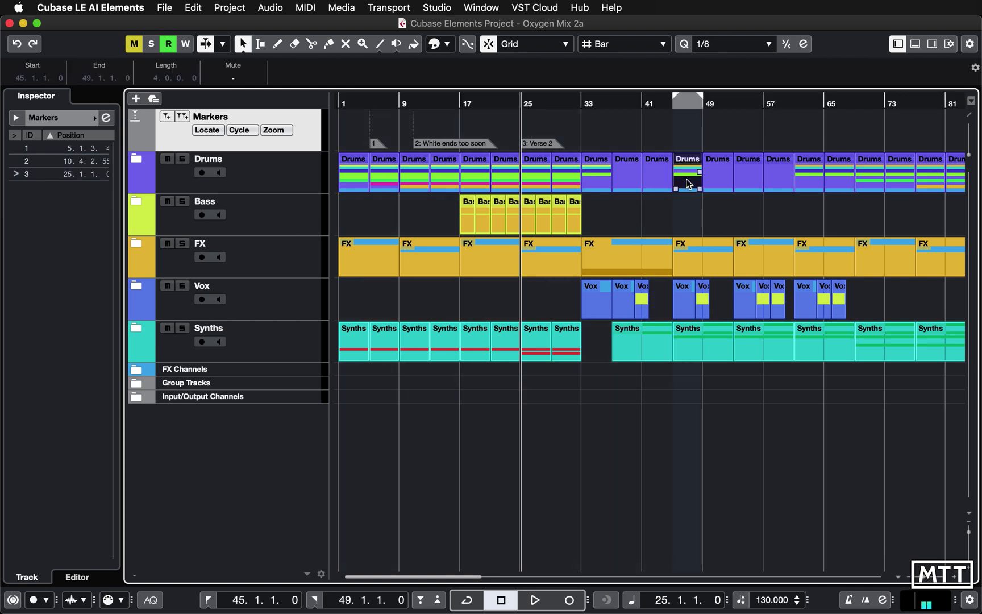
pyautogui.click(650, 132)
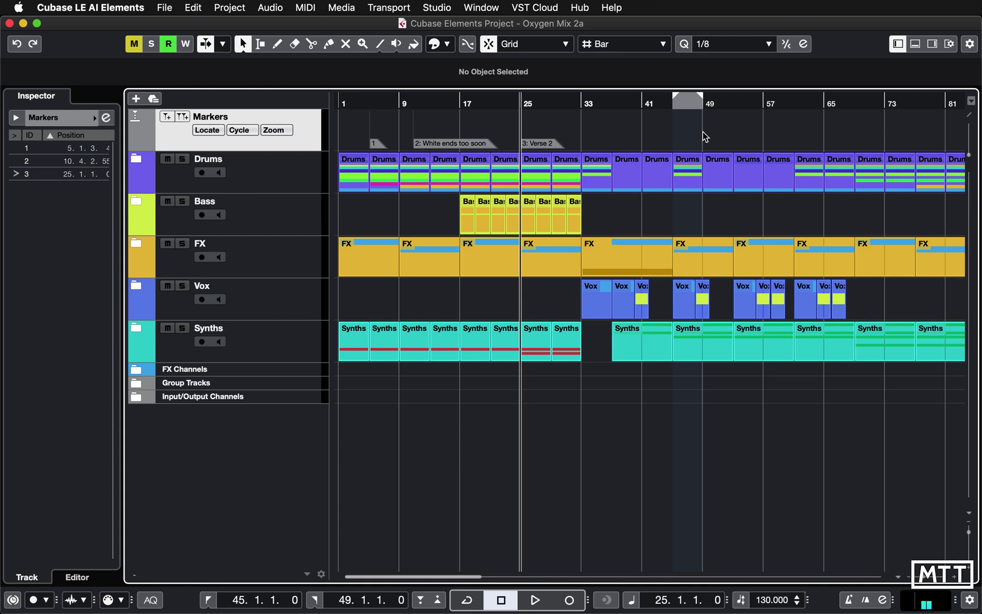
pyautogui.click(182, 117)
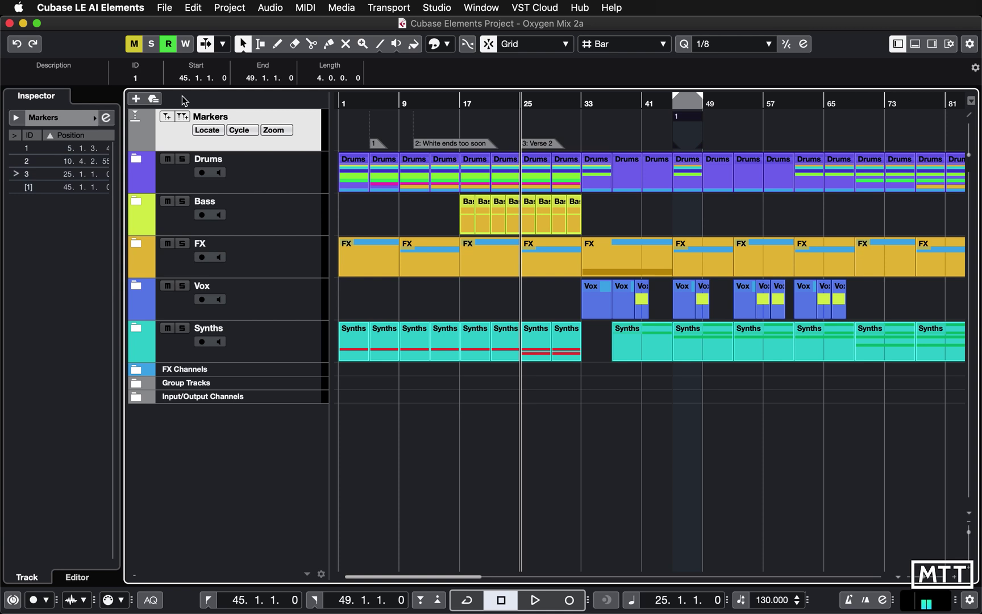
# Name the bars 45–49 cycle marker 'Breakdown'
pyautogui.click(59, 78)
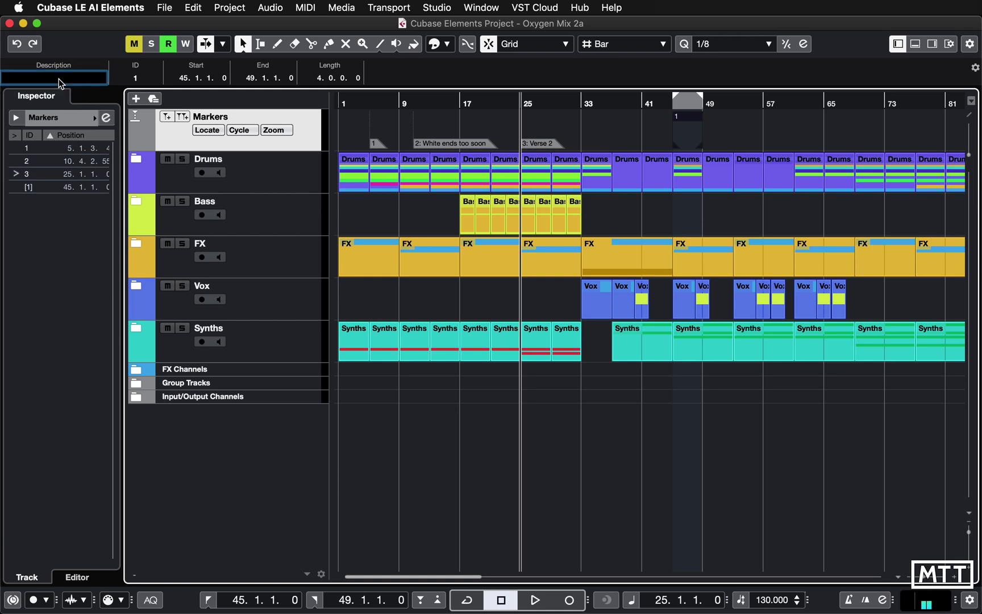
pyautogui.write('Breakdown')
pyautogui.press('Return')
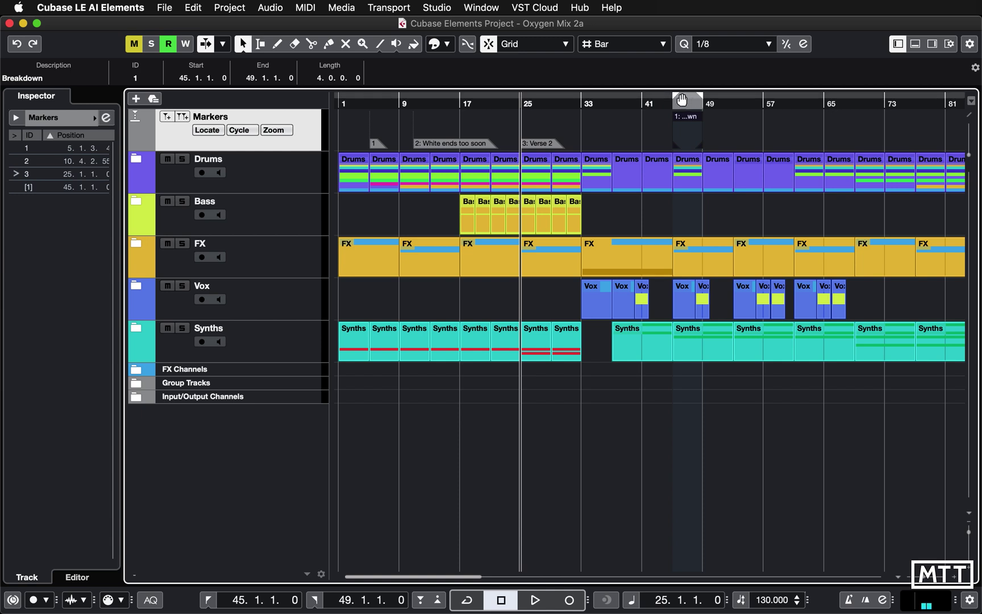
# Add a cycle marker named 'Too Quiet' over the bar-33 Drums event, bars 33–37
pyautogui.click(601, 172)
pyautogui.press('p')
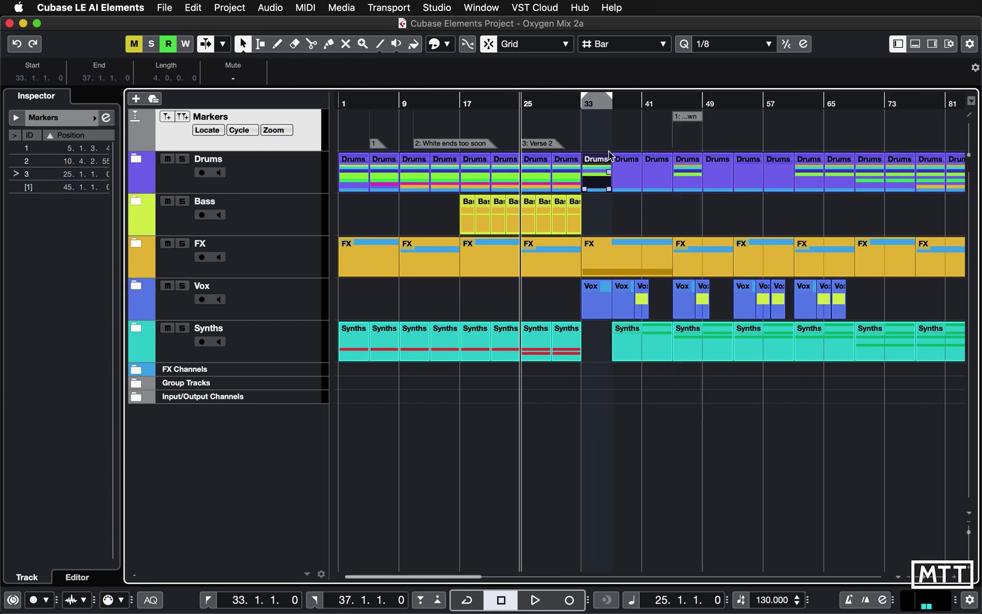
pyautogui.click(185, 119)
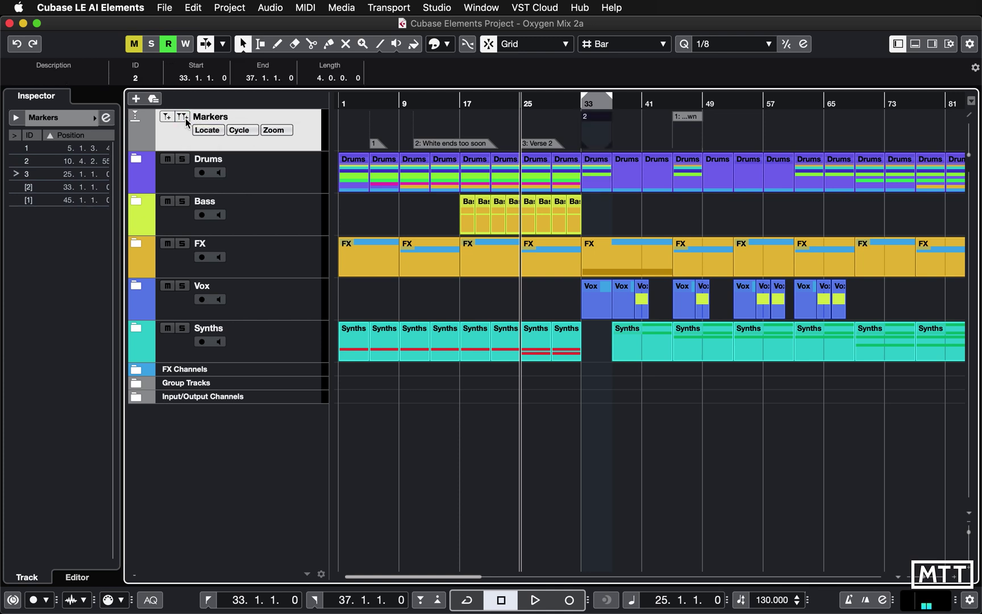
pyautogui.click(40, 80)
pyautogui.write('Too')
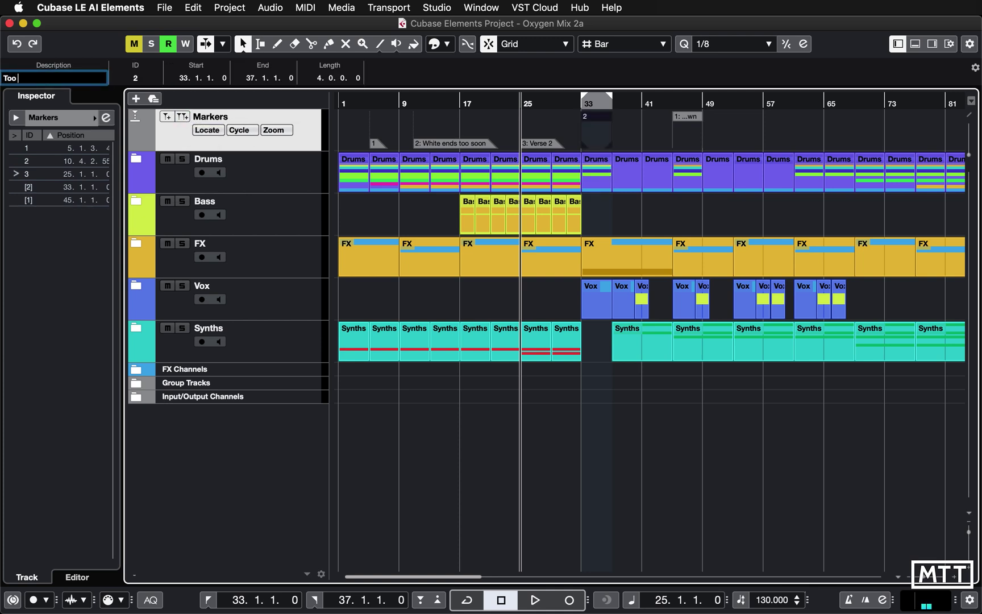
pyautogui.write(' Quiet')
pyautogui.press('Return')
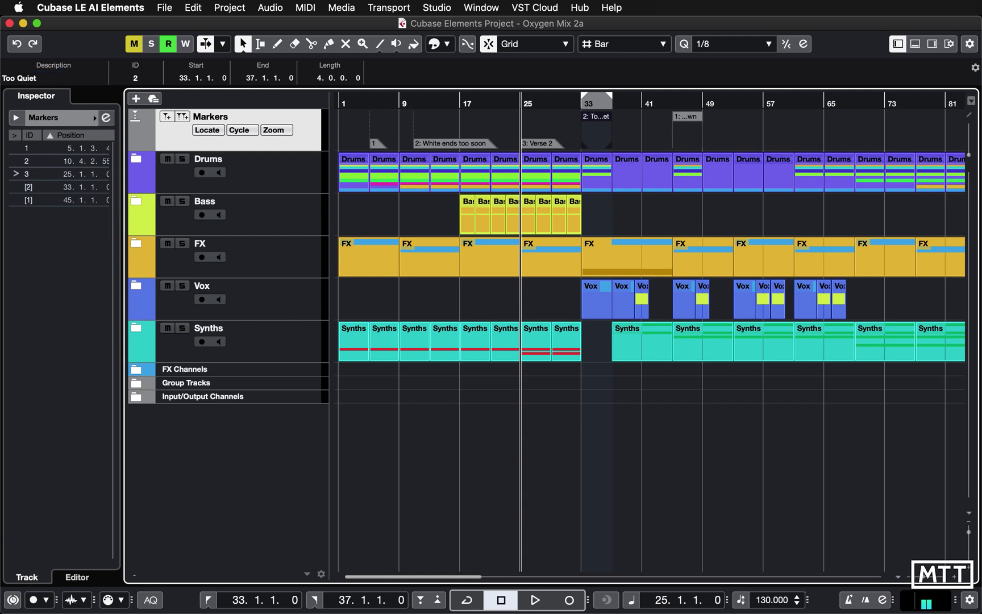
# Switch the cycle range to Breakdown, then back to Too Quiet (bars 33–37)
pyautogui.click(240, 131)
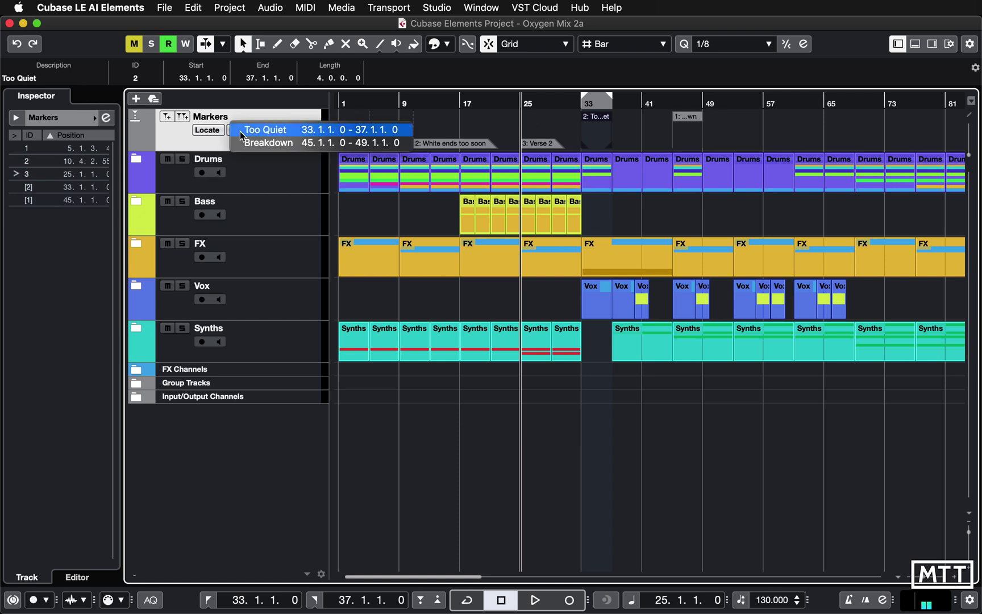
pyautogui.click(281, 143)
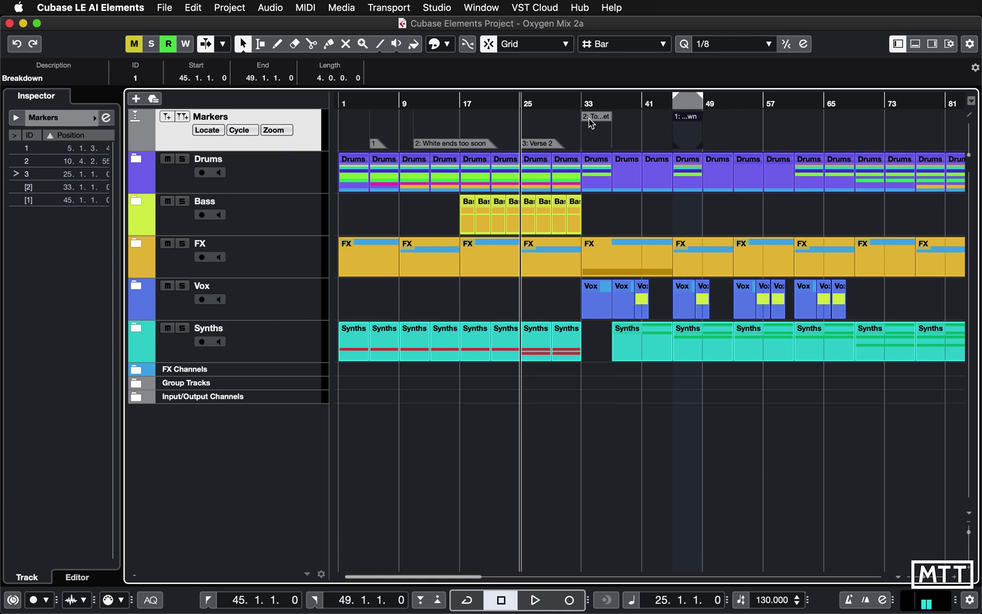
pyautogui.click(239, 130)
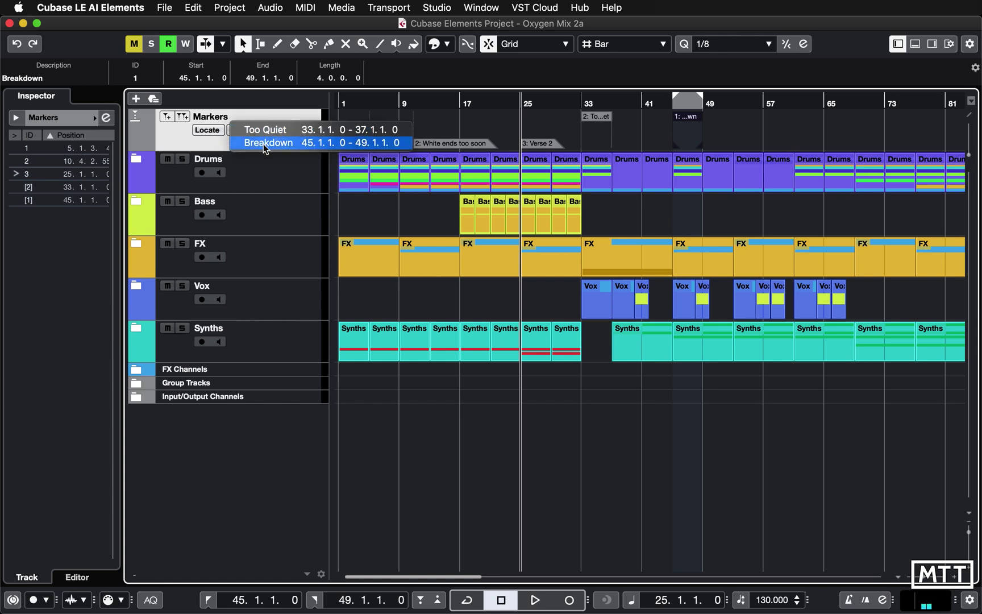
pyautogui.click(262, 129)
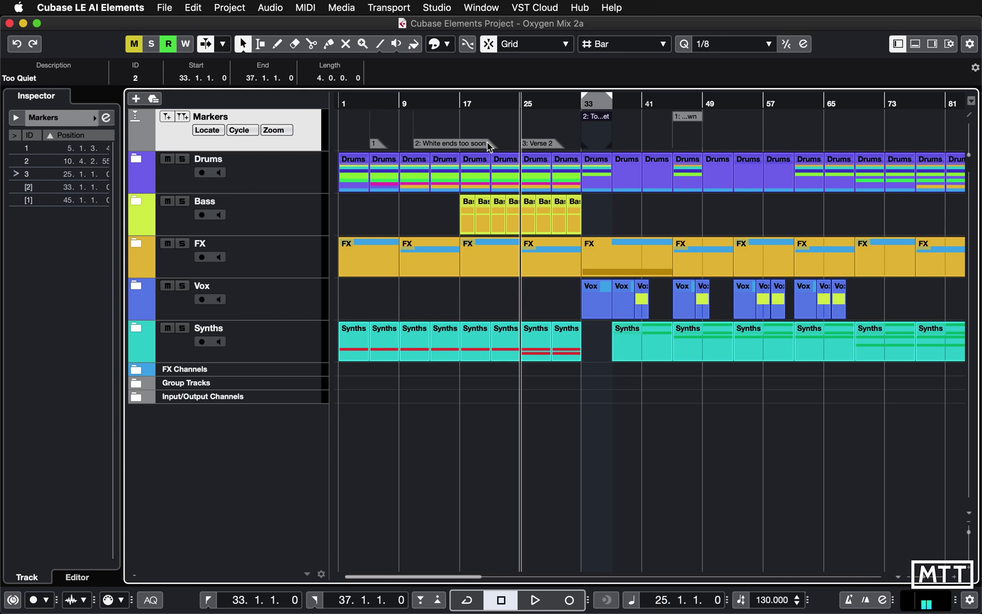
# Jump the playhead to 'White ends too soon', then to Marker 1 at 5.1.3.4
pyautogui.click(417, 105)
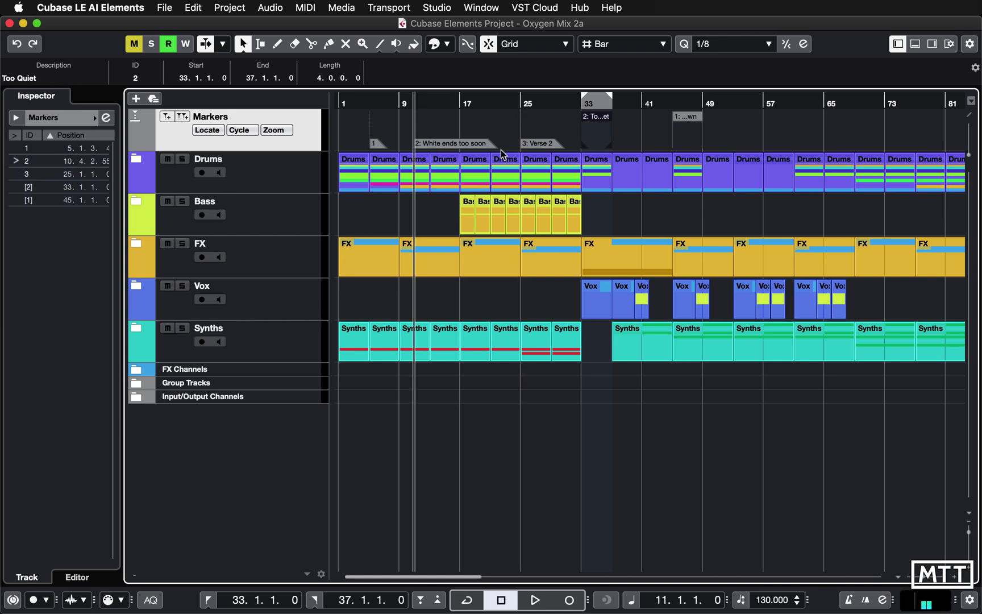
pyautogui.click(216, 130)
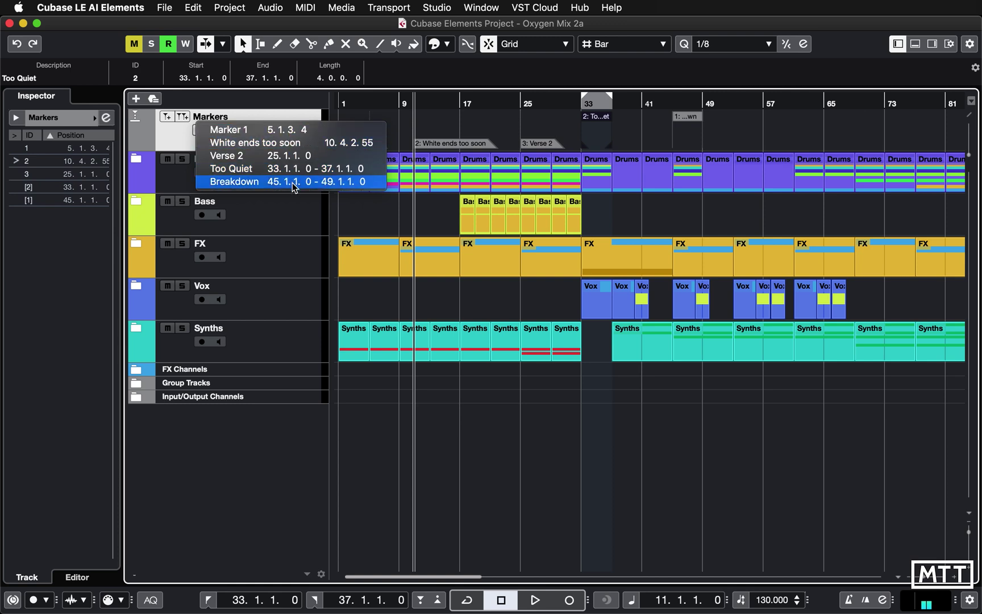
pyautogui.click(277, 131)
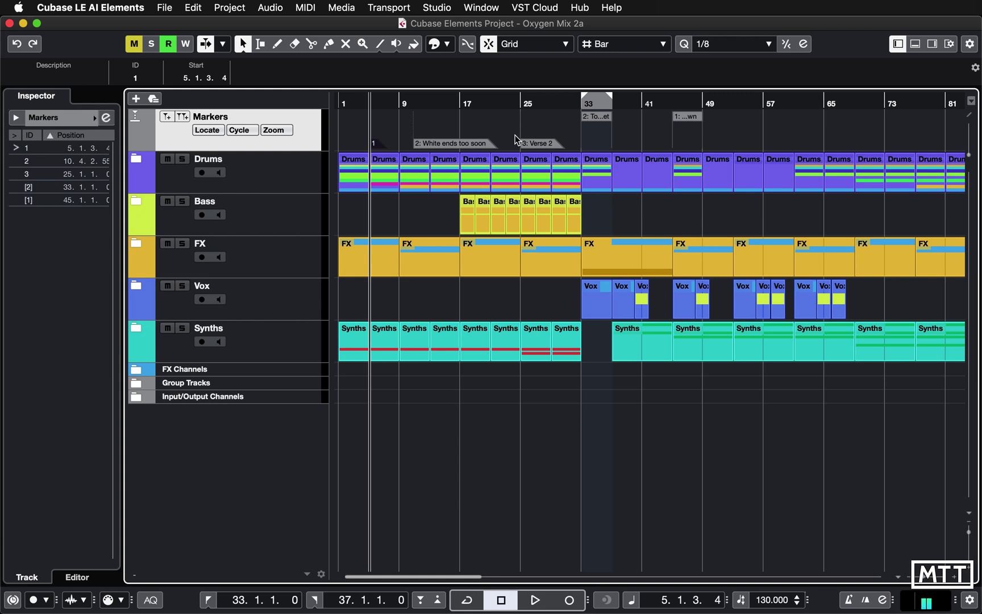
# Open the Export Audio Mixdown dialog from the project window's context menu
pyautogui.rightClick(424, 217)
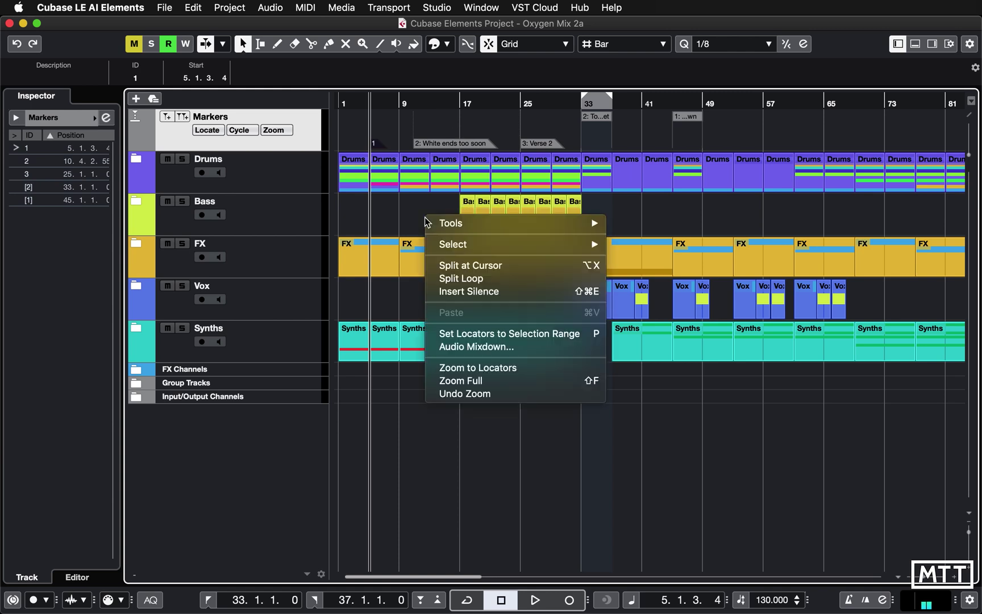
pyautogui.click(490, 348)
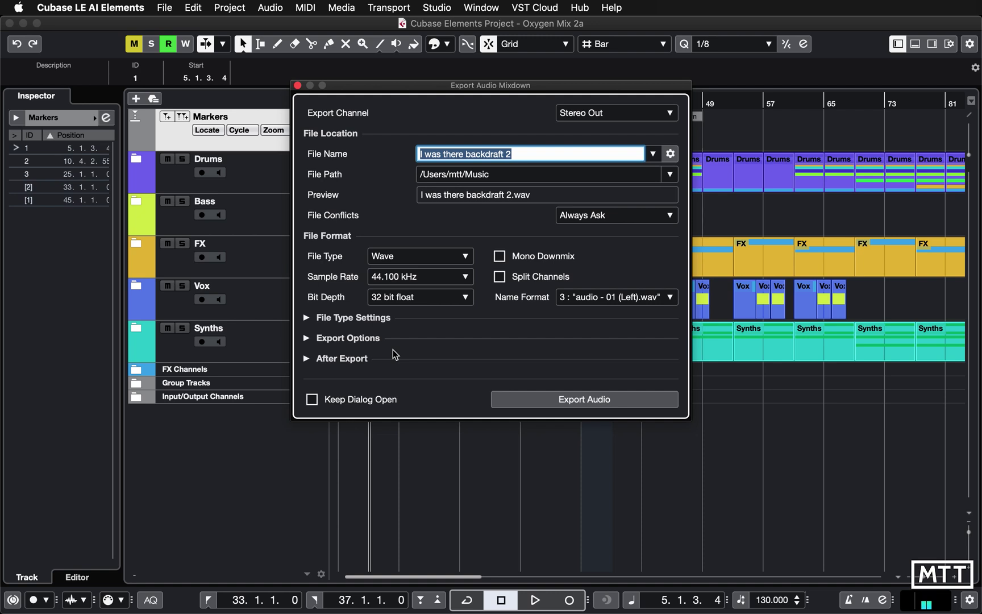
# Close the Export Audio Mixdown dialog without exporting
pyautogui.click(296, 85)
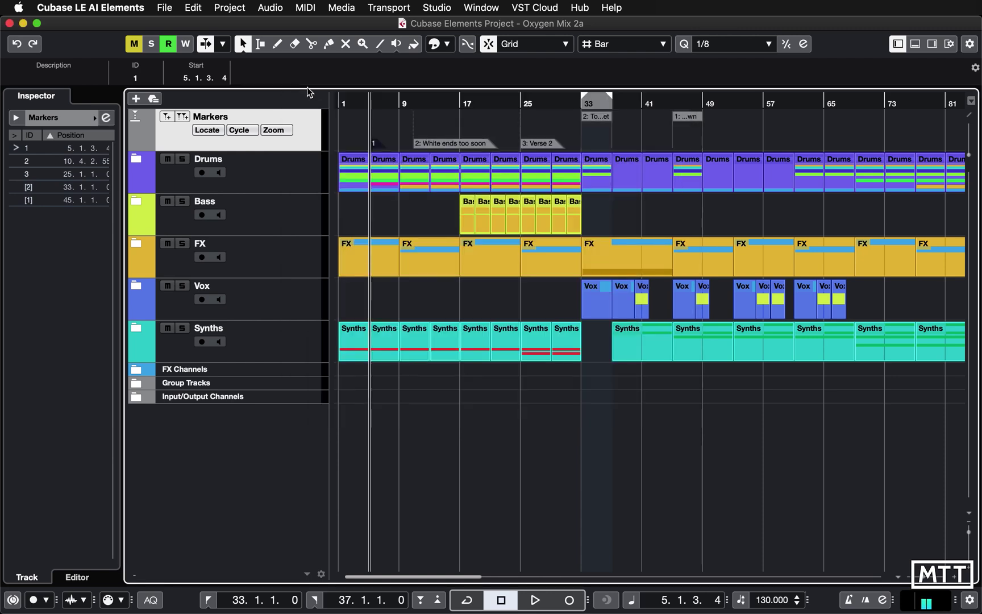